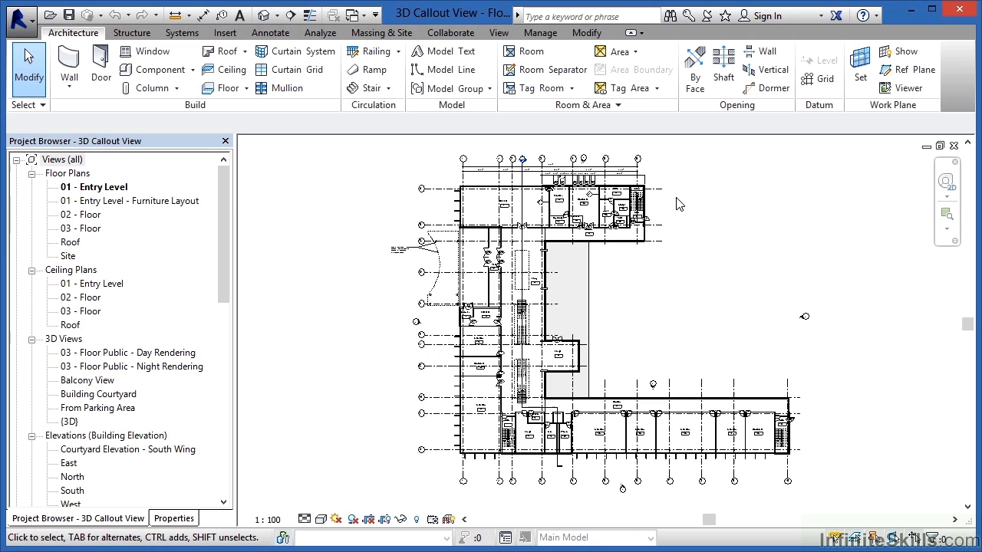
Create a rectangular callout around Stair 130 and its landing on the 01 - Entry Level plan, and open the new callout view.
scroll(661, 182, up, 2)
scroll(690, 155, up, 2)
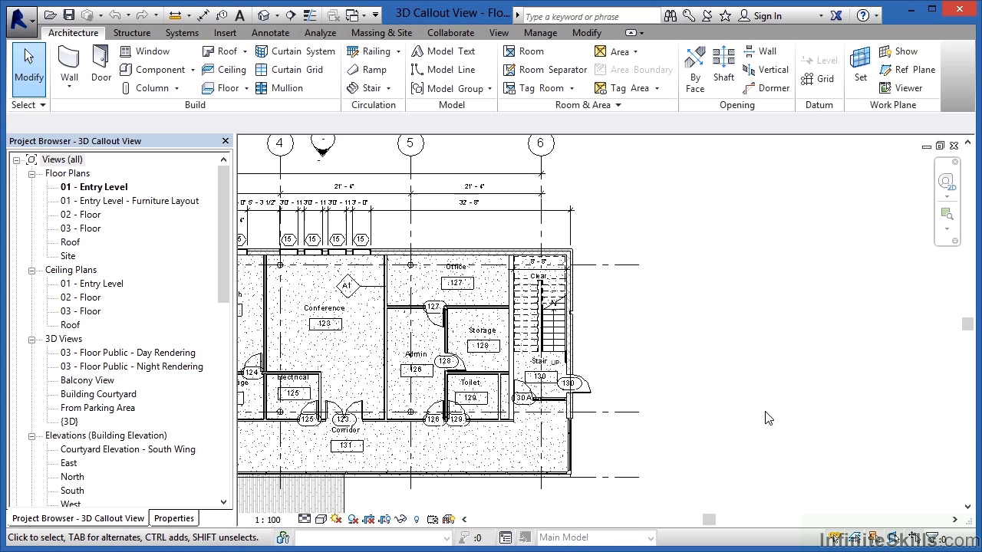
click(501, 36)
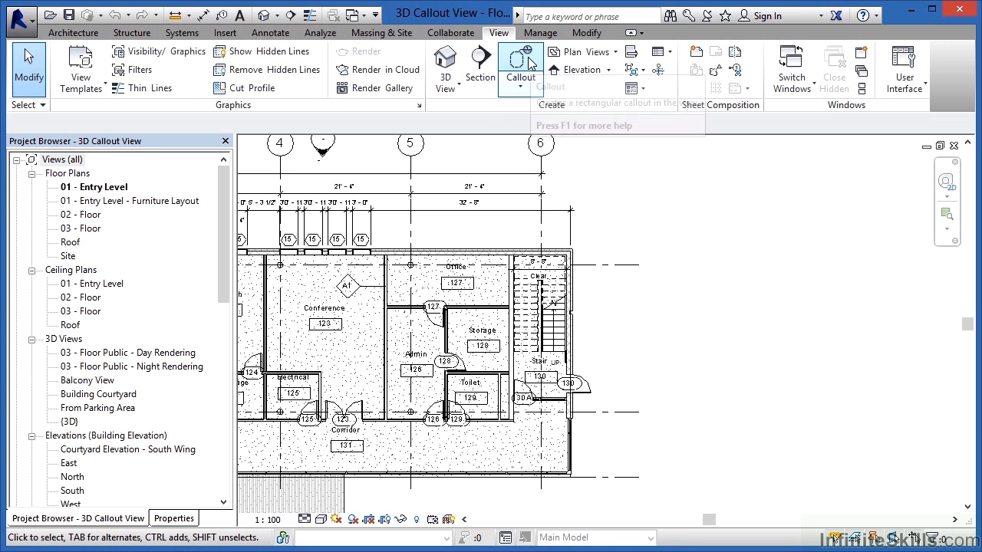
click(528, 63)
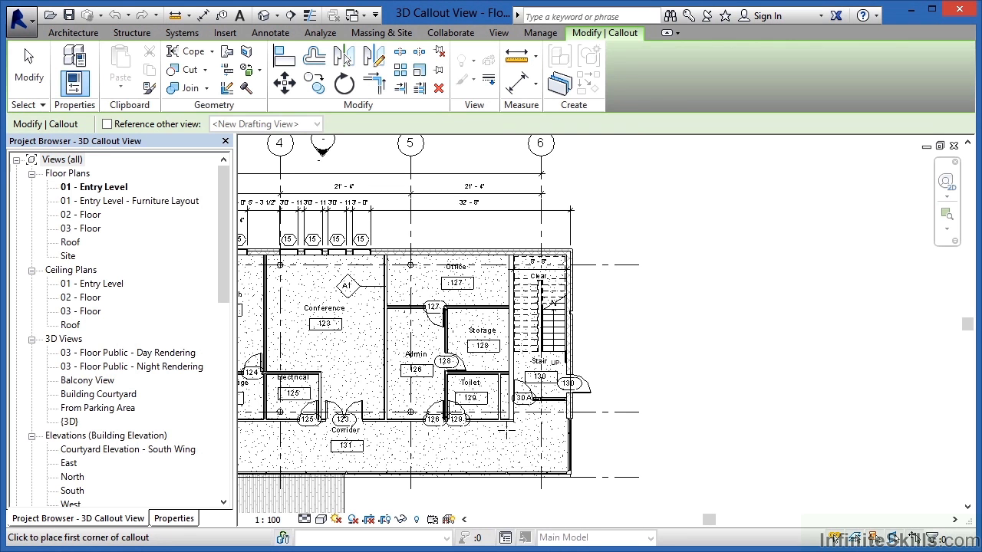
click(506, 432)
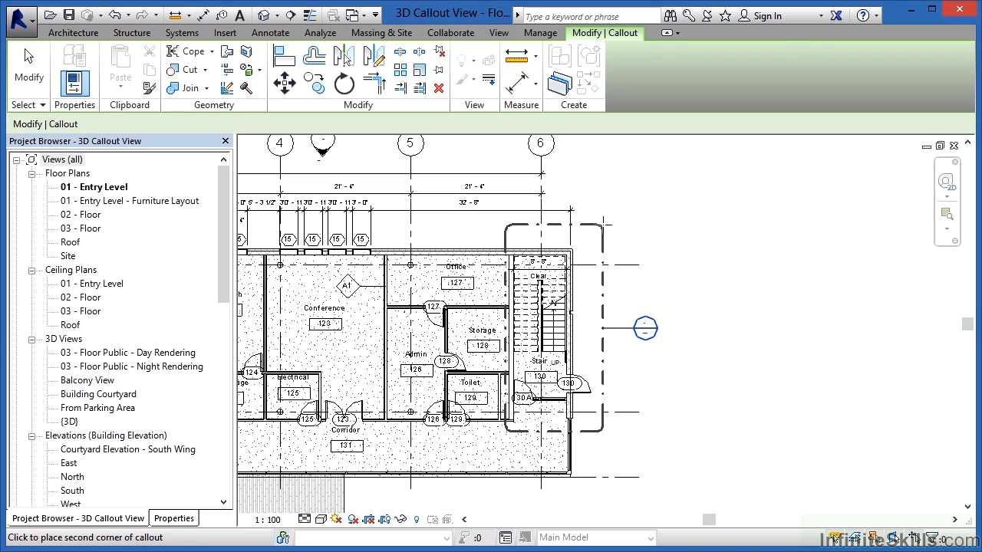
click(603, 222)
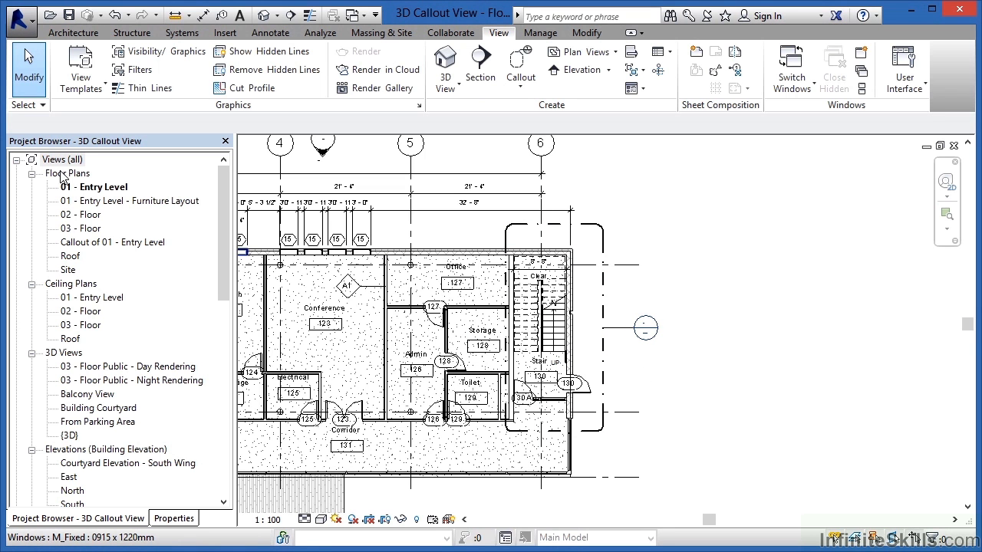
double_click(142, 244)
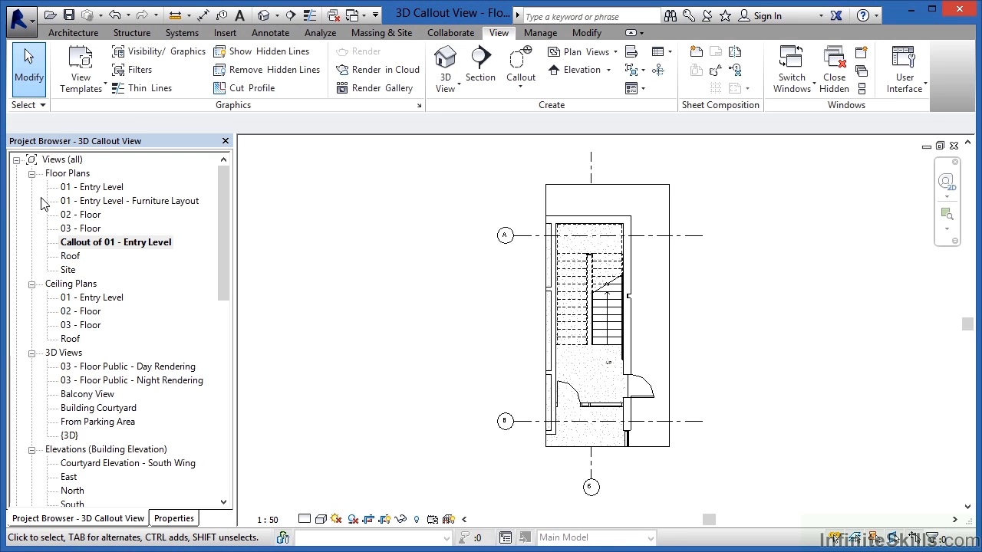
Open the {3D} view, orient it to Floor Plan: Callout of 01 - Entry Level, and fit the result in the window.
double_click(68, 435)
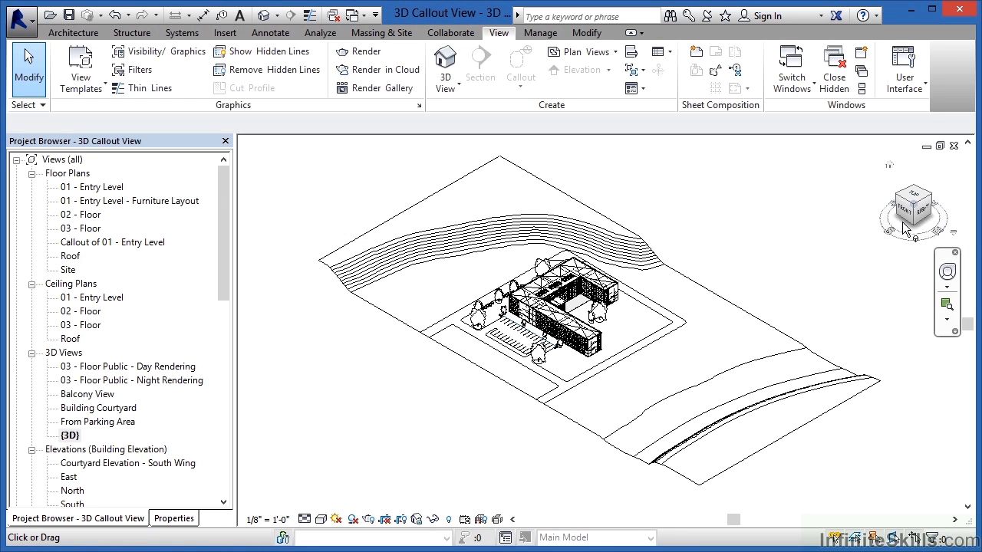
click(953, 236)
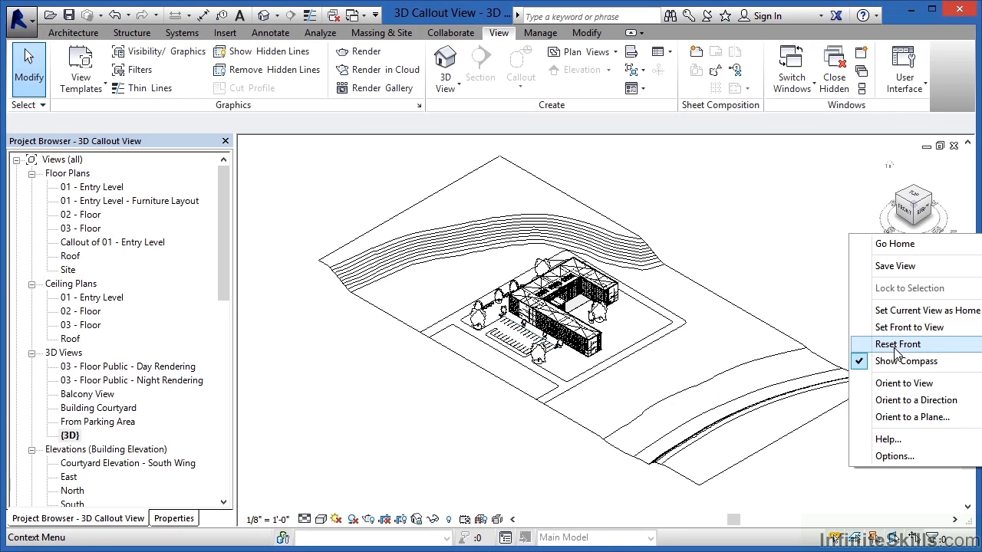
mouse_move(887, 386)
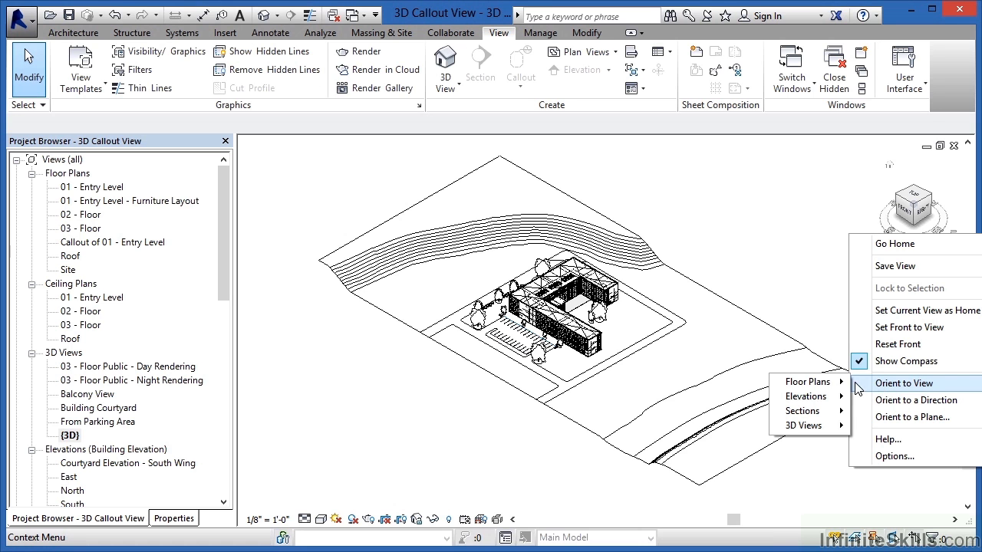
mouse_move(824, 386)
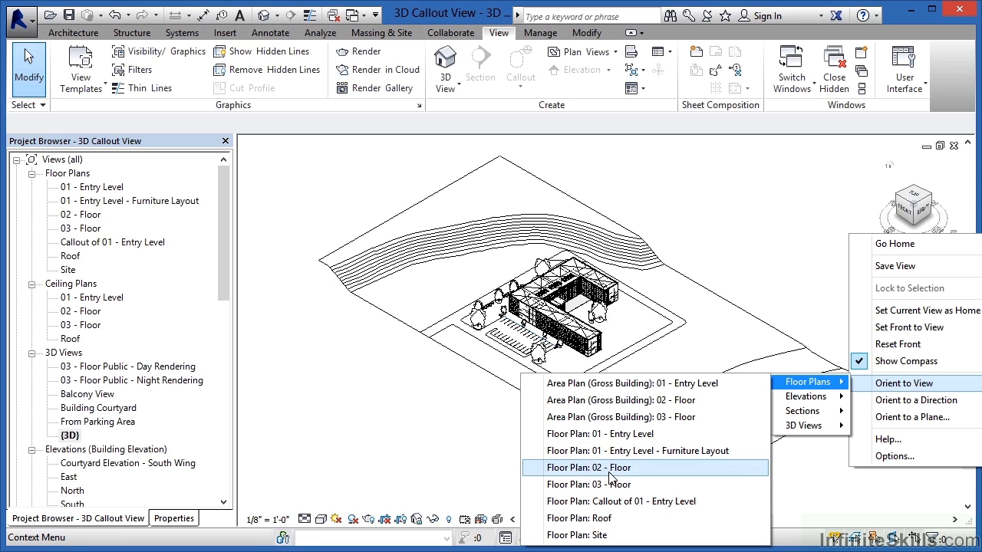
click(647, 504)
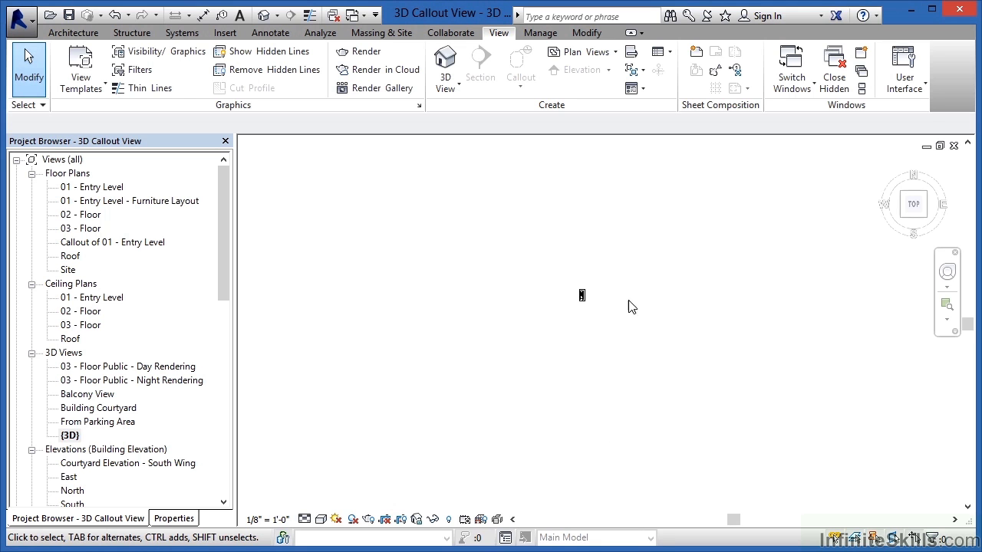
key(z)
key(f)
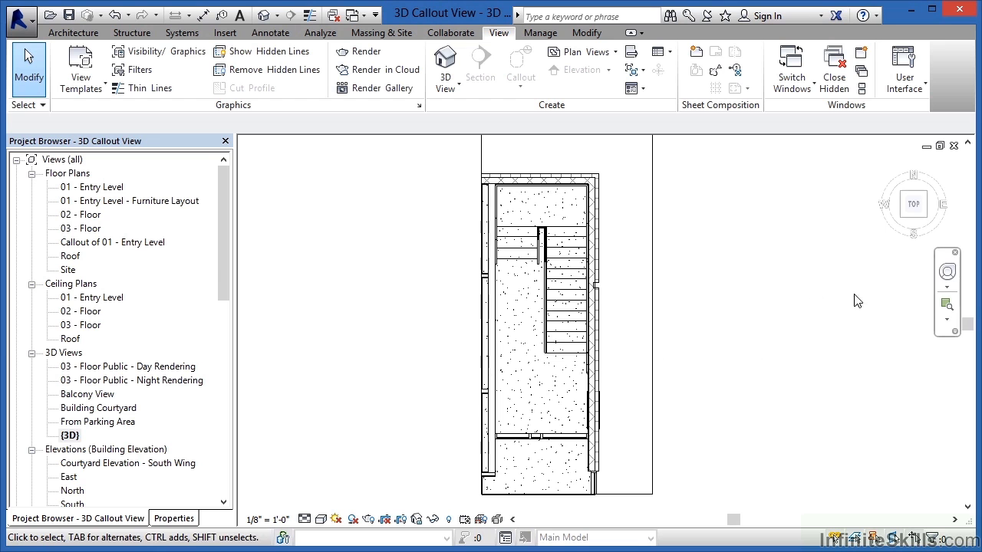
Turn the 3D view to the top-front-right isometric and raise the section box's upper face until it clears the roof above the stairwell.
mouse_move(928, 206)
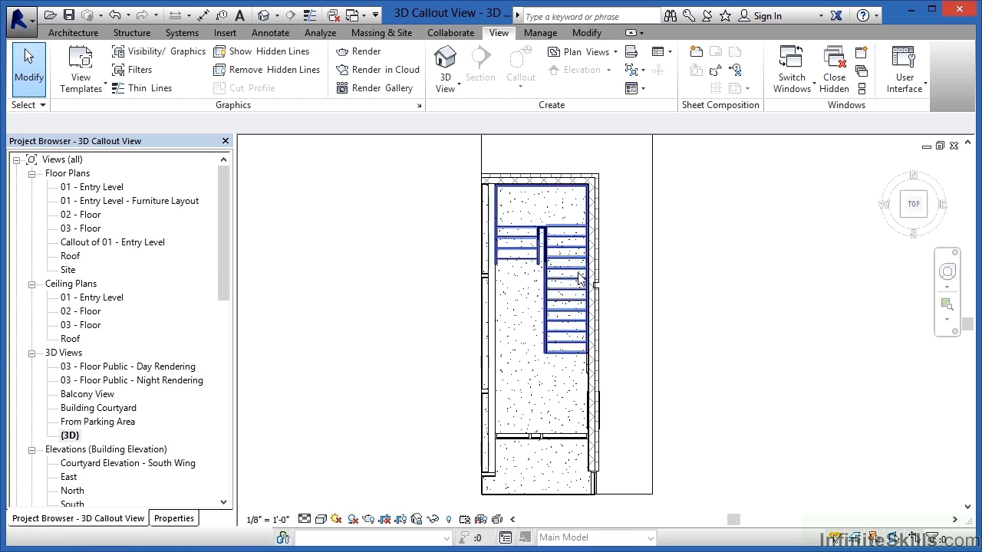
mouse_move(930, 230)
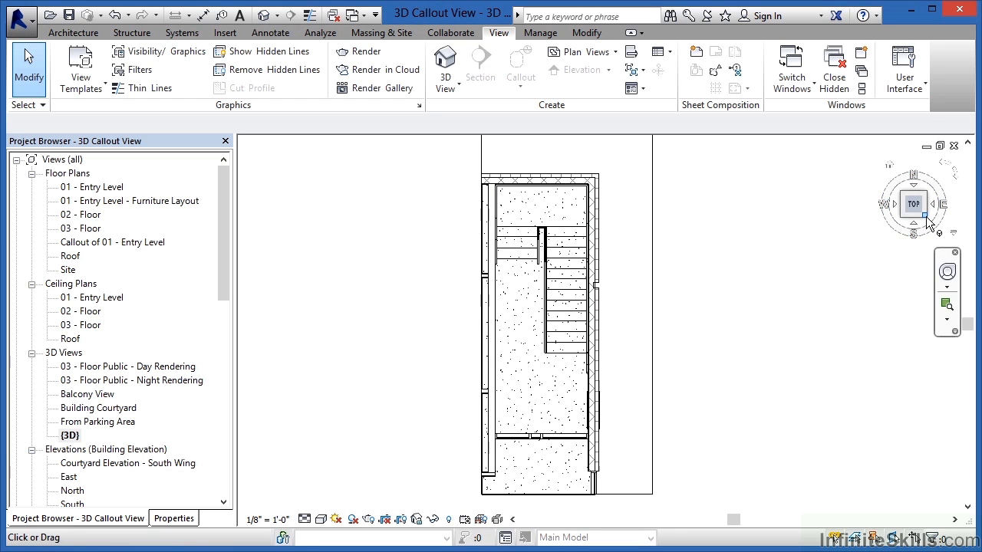
click(926, 216)
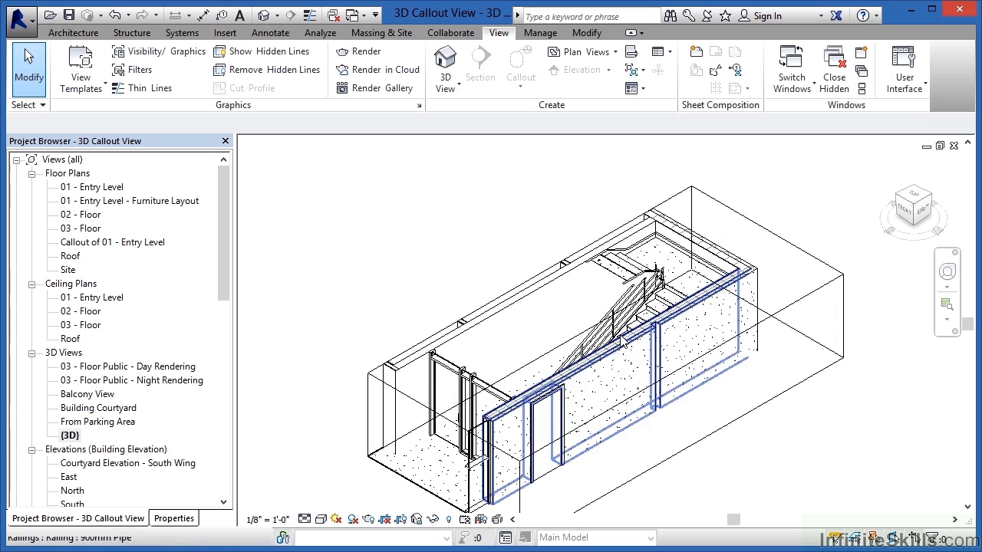
click(426, 405)
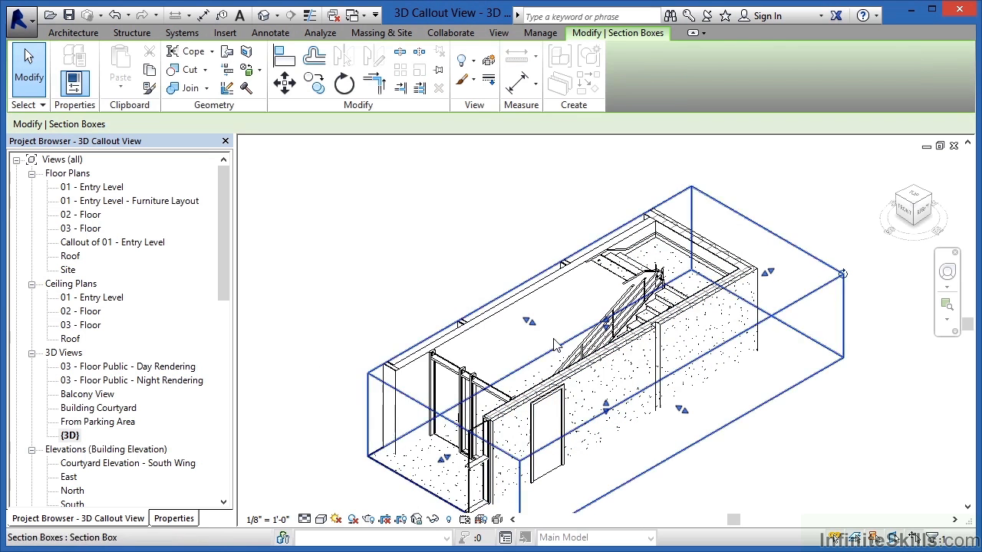
scroll(537, 345, down, 2)
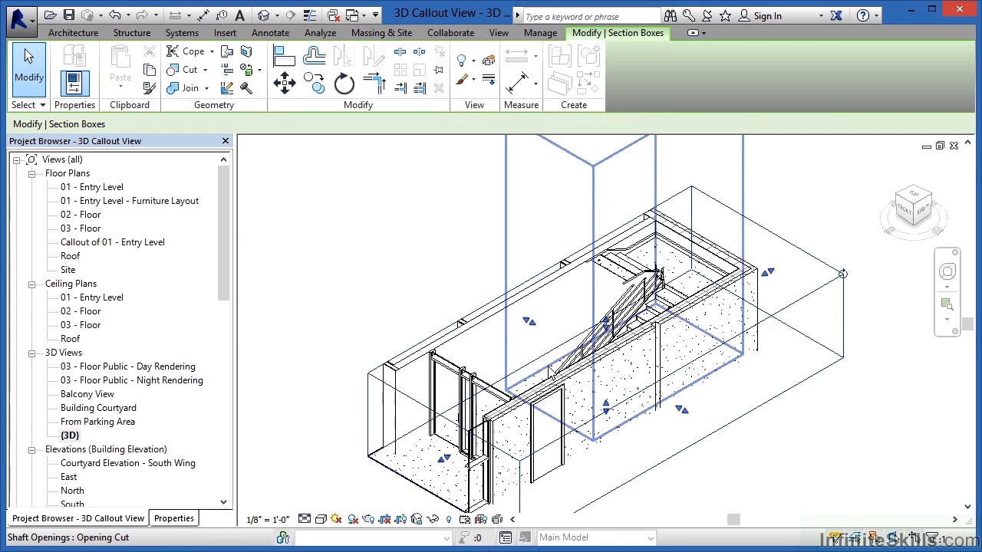
scroll(544, 368, down, 1)
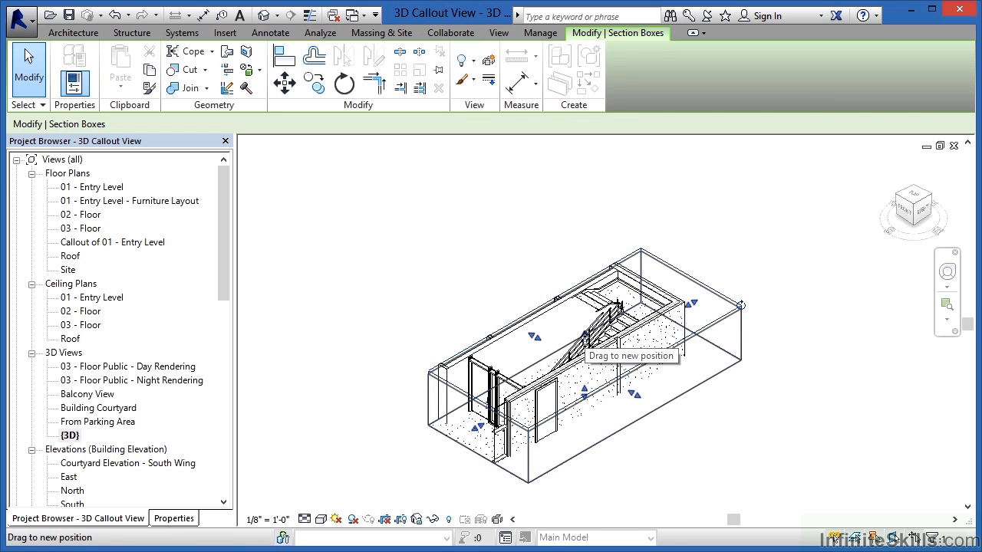
drag(585, 335, 576, 142)
key(z)
key(f)
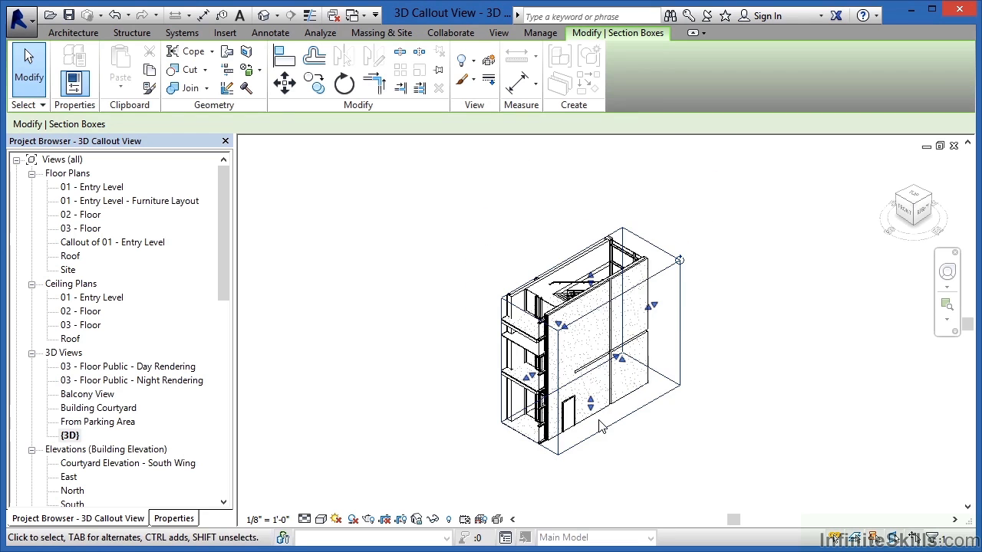
scroll(602, 302, up, 2)
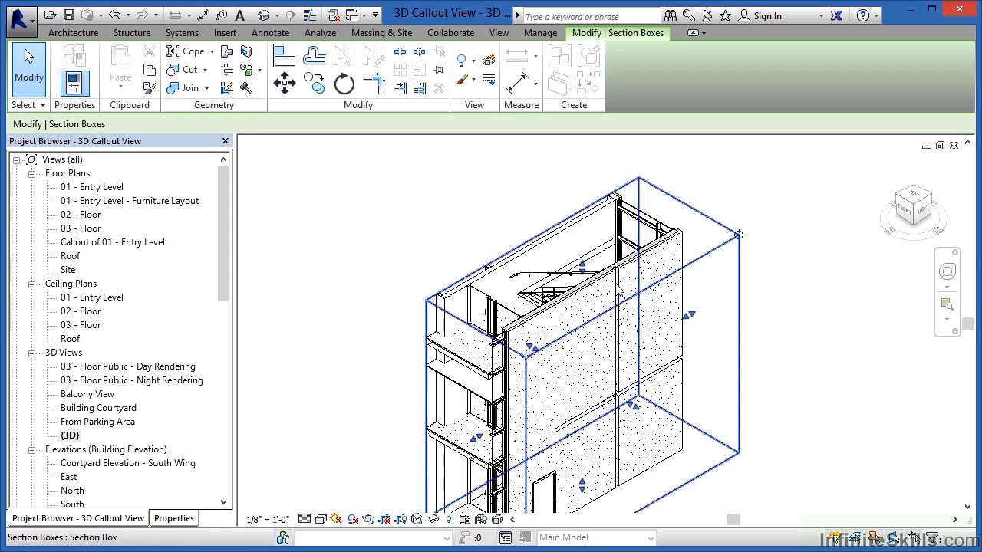
drag(581, 235, 575, 174)
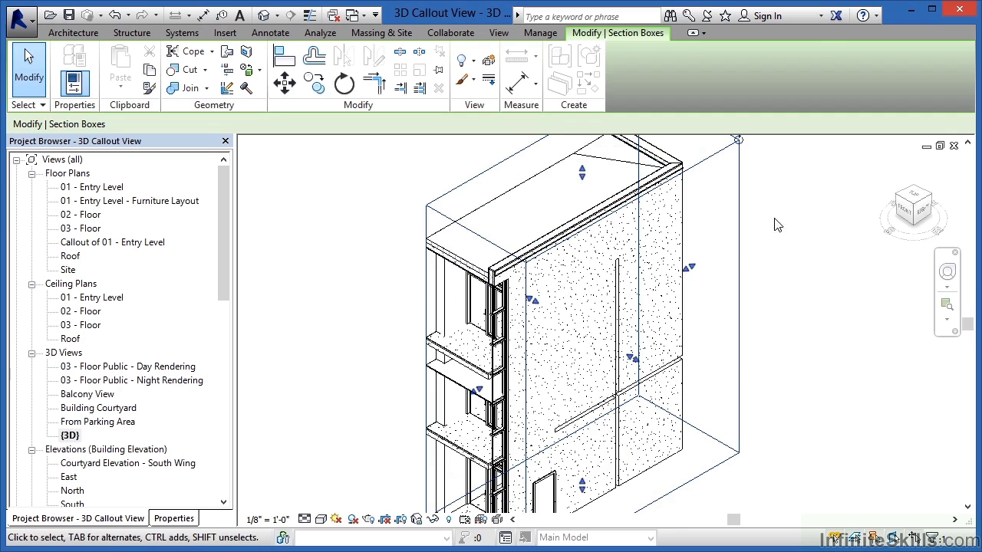
click(836, 263)
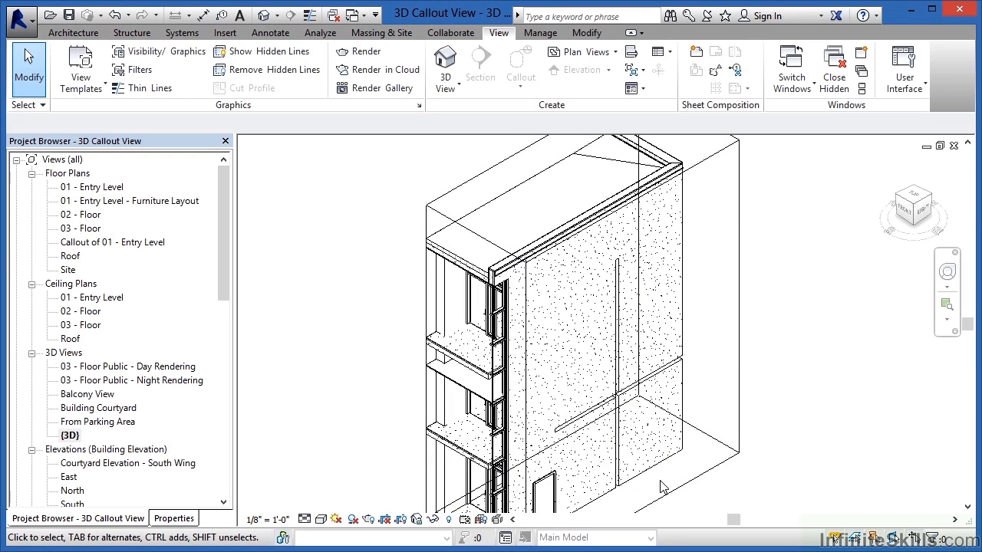
Hide the large exterior masonry wall in front of the stairs with temporary Hide Element, and apply the hiding to the view.
click(599, 493)
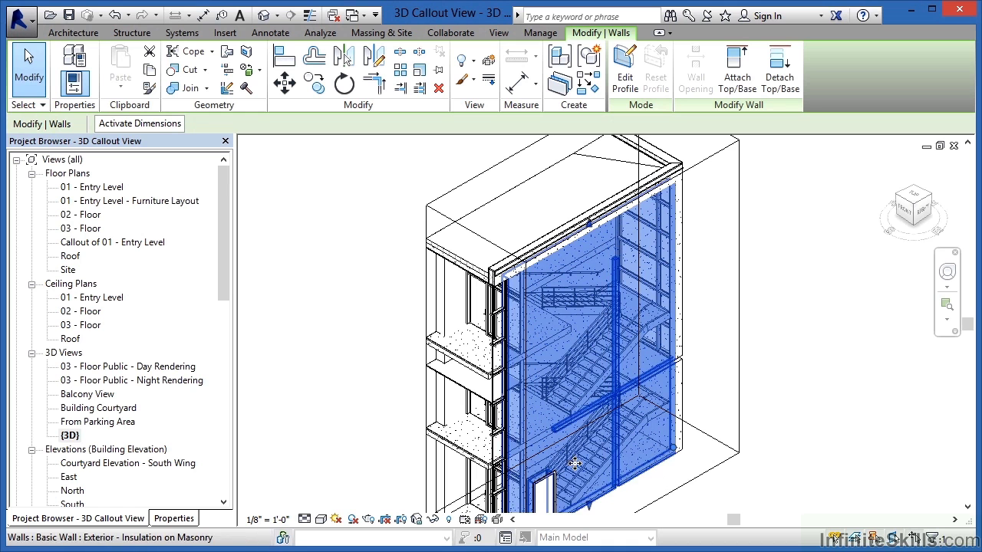
click(434, 520)
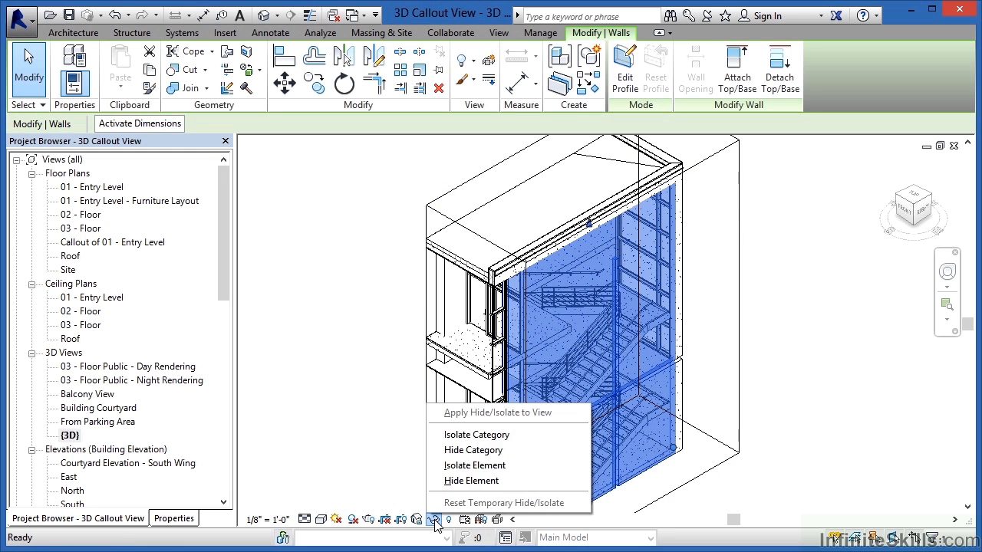
click(463, 481)
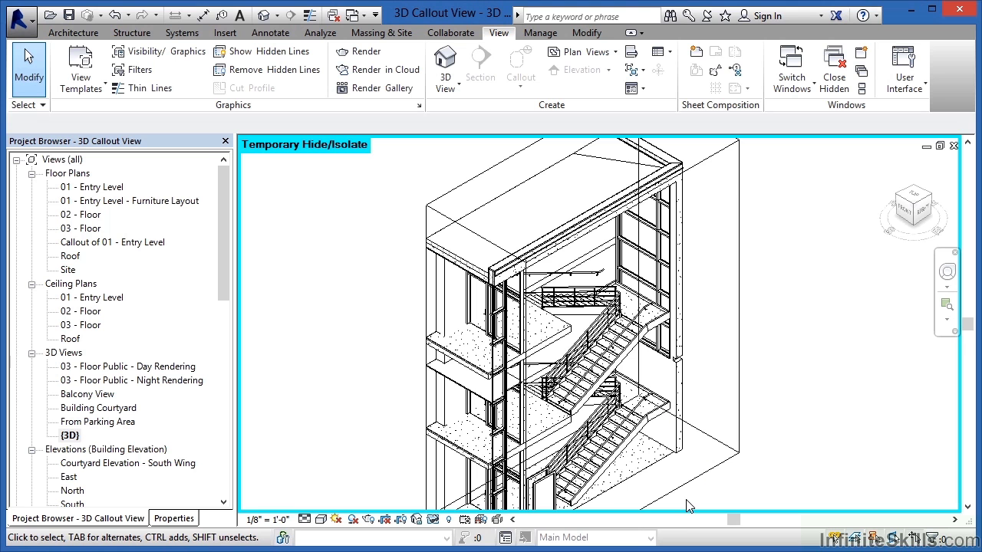
click(434, 521)
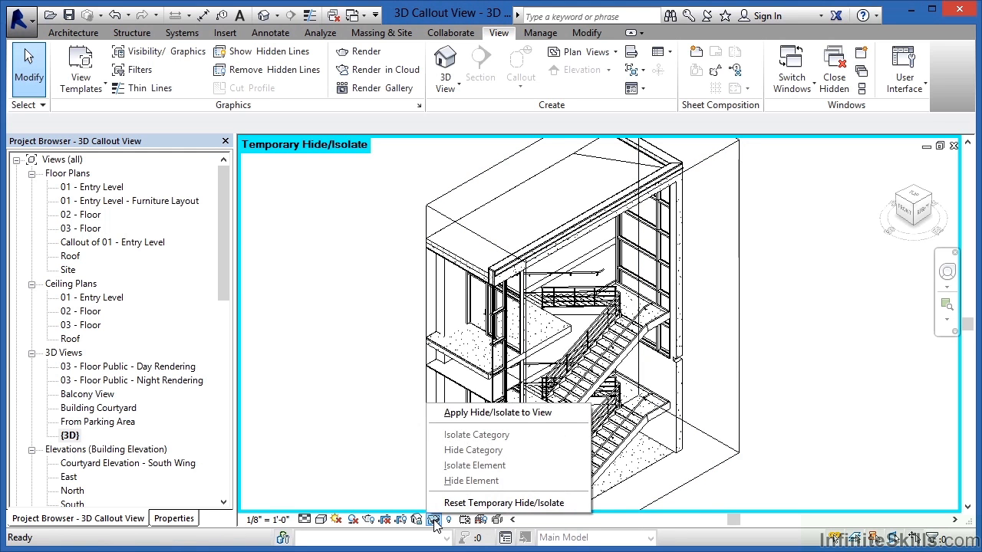
click(463, 414)
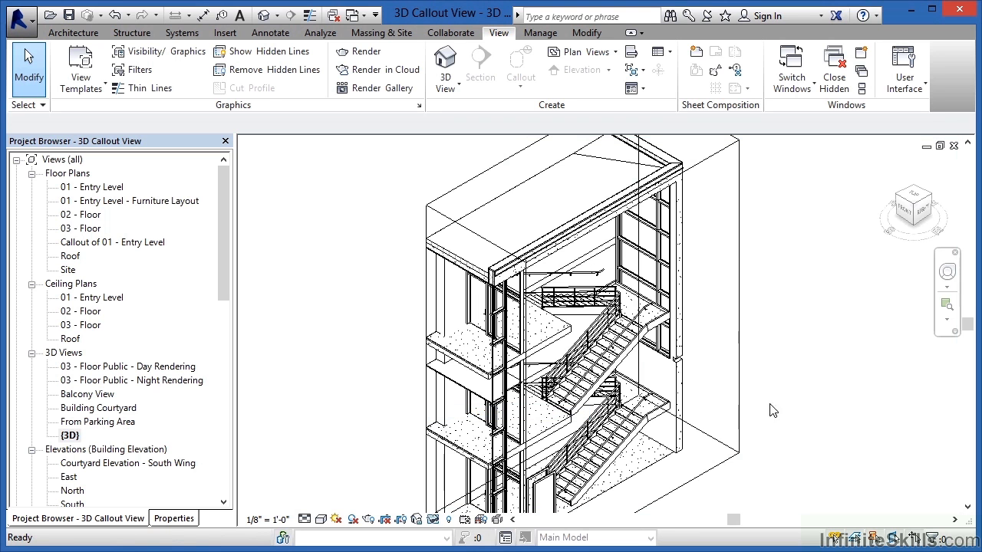
click(739, 335)
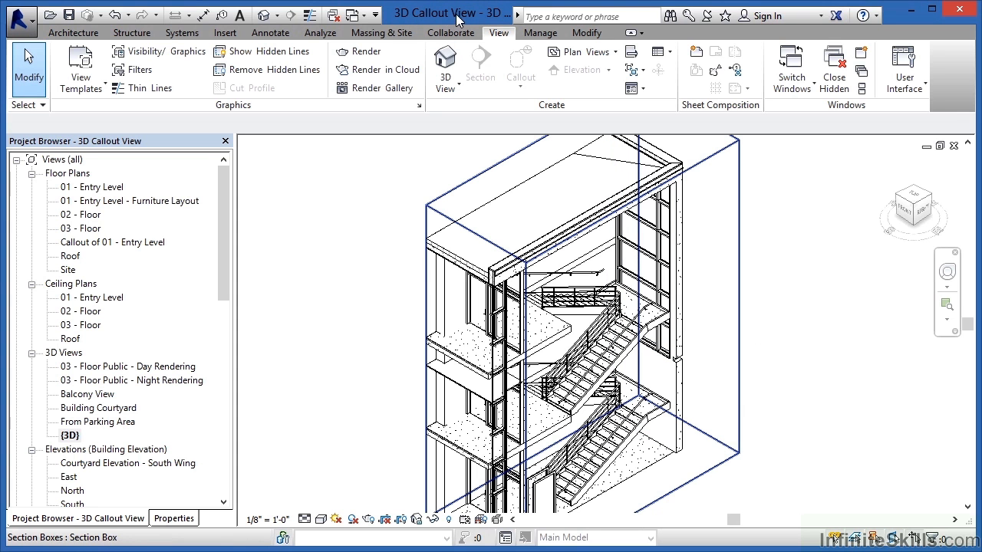
click(834, 259)
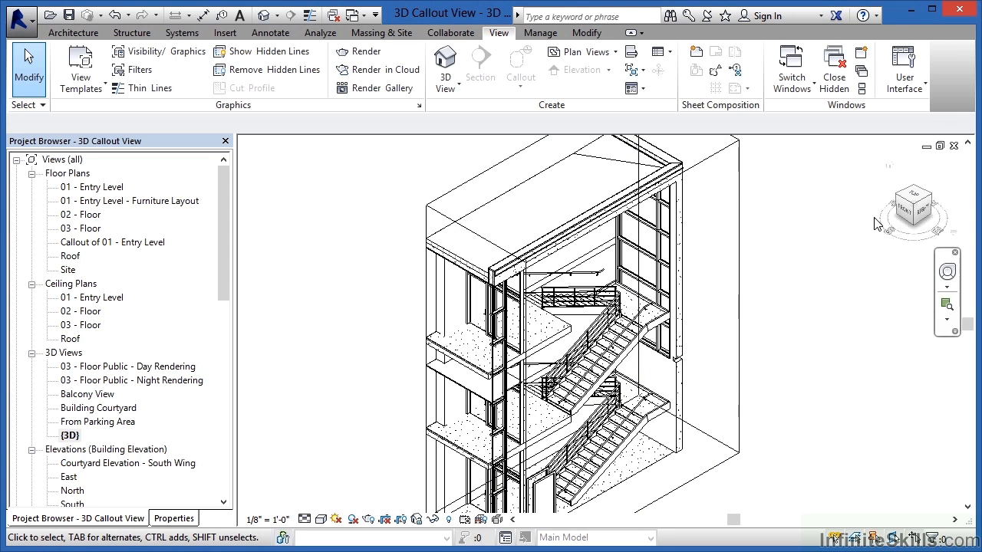
click(952, 233)
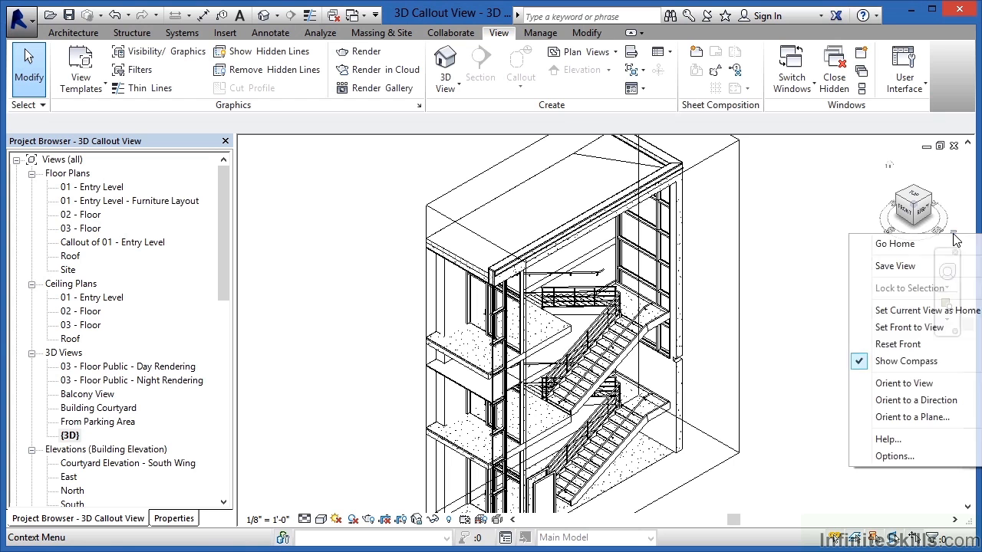
mouse_move(922, 384)
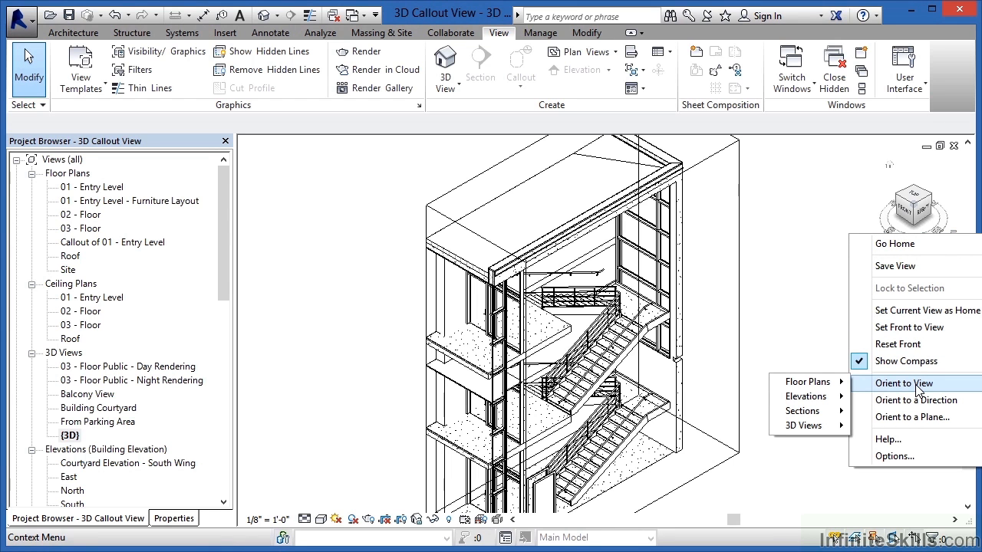
mouse_move(819, 388)
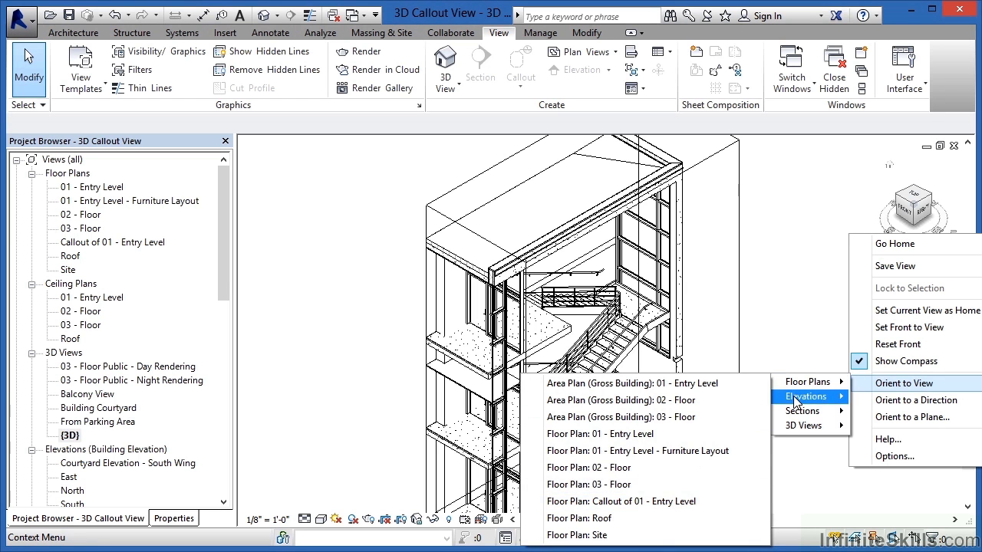
mouse_move(796, 400)
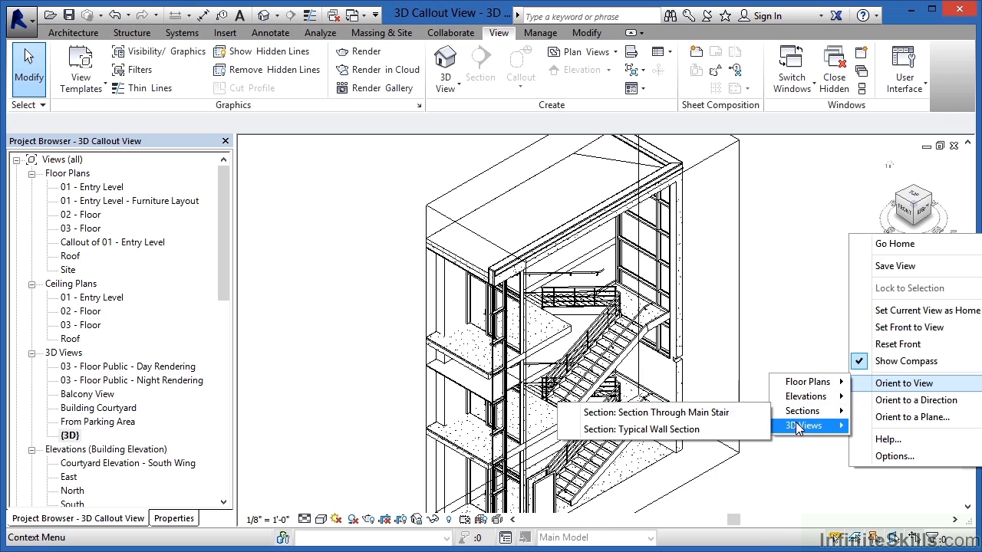
mouse_move(797, 427)
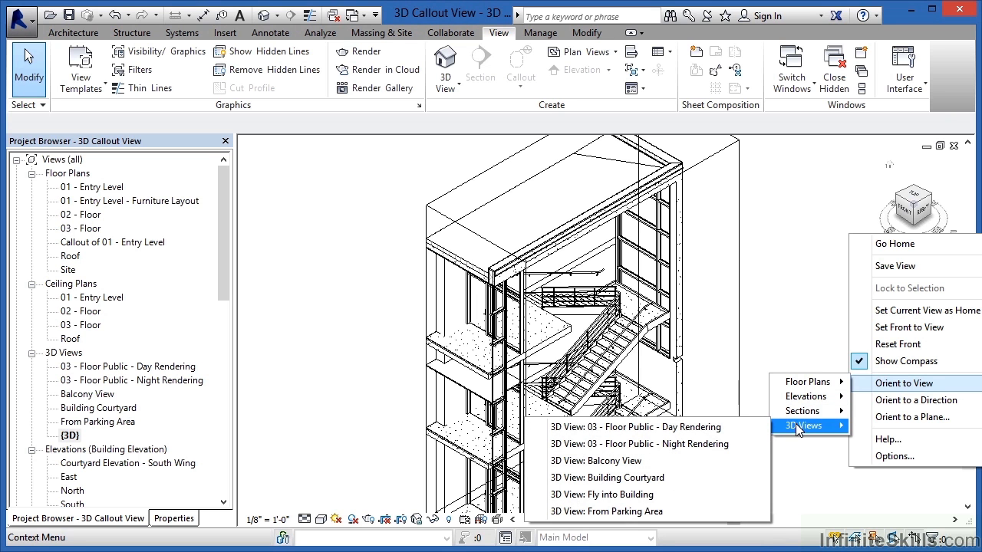